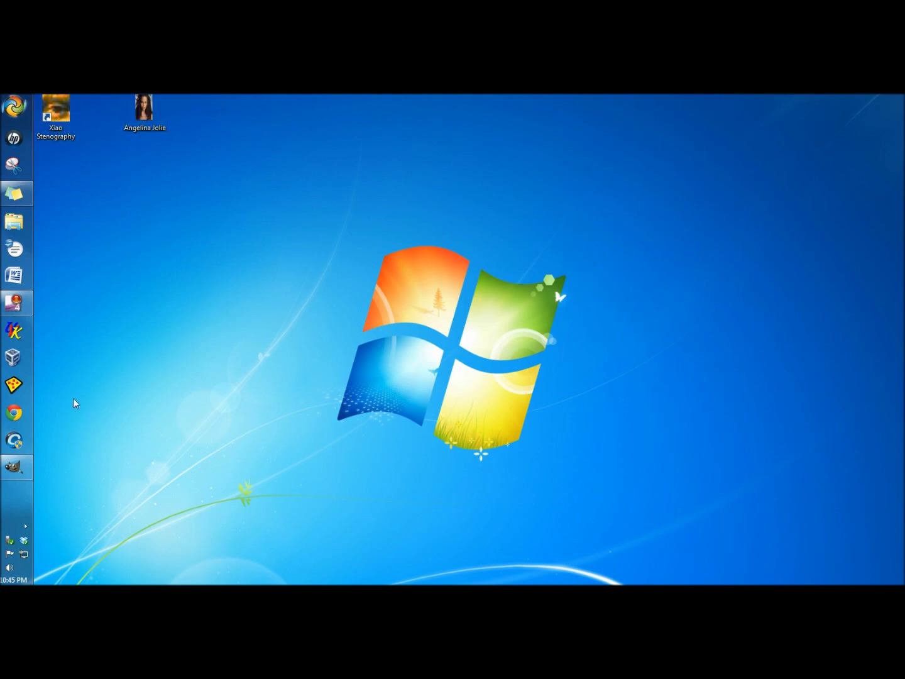
# - Drag the portrait .bmp from the desktop into the untitled 533x721 GIMP image as a second layer
pyautogui.moveTo(8, 467)
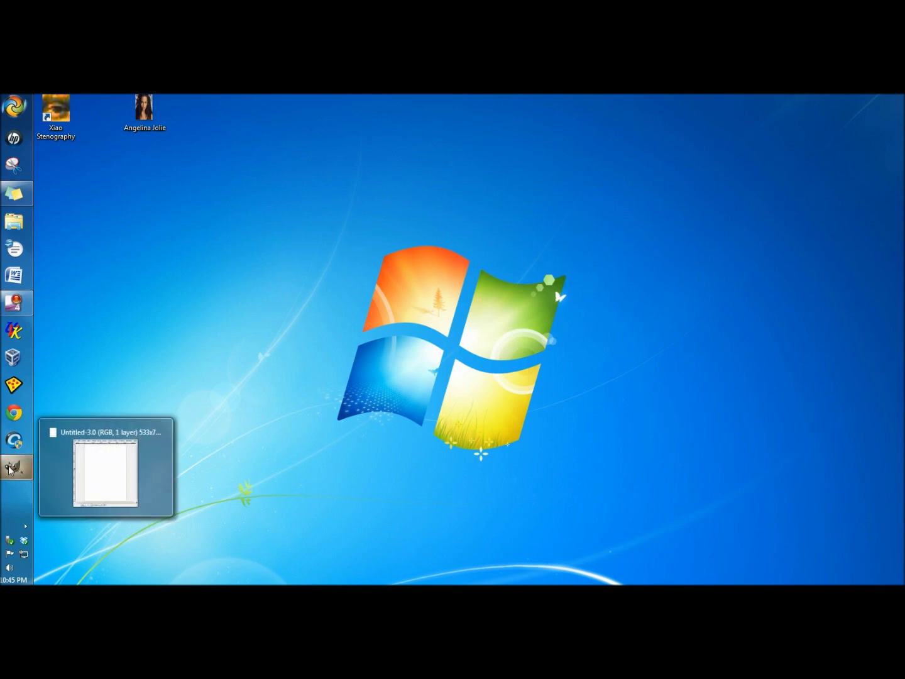
pyautogui.click(8, 468)
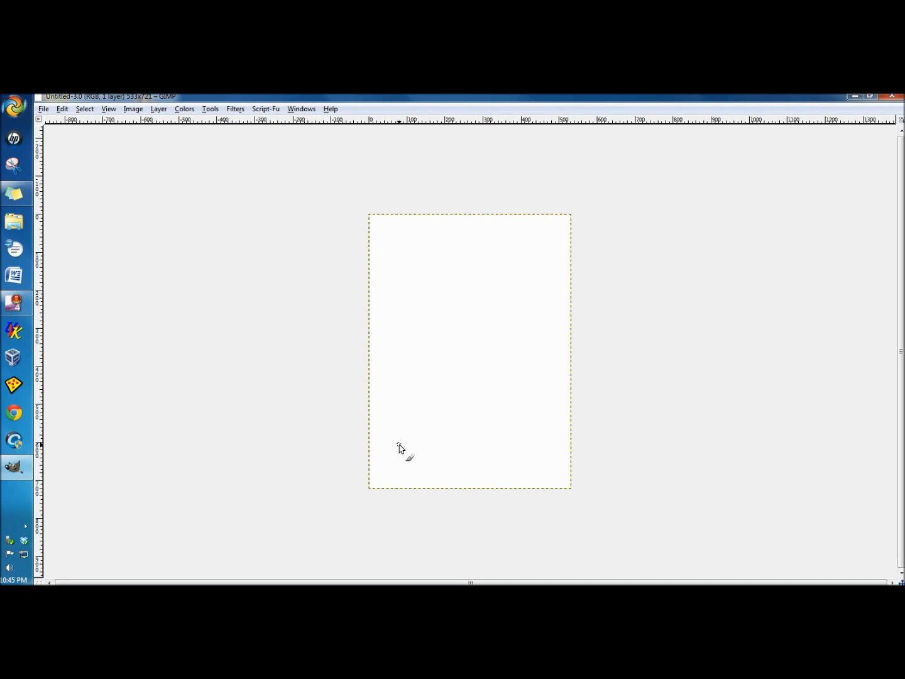
pyautogui.press('super+Down')
pyautogui.click(149, 113)
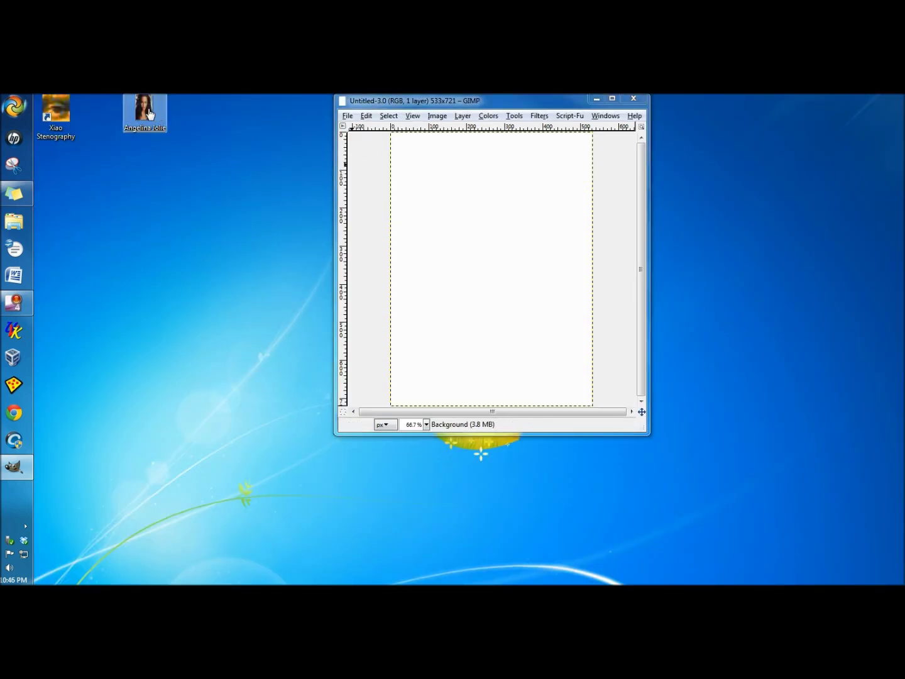
pyautogui.moveTo(148, 114); pyautogui.dragTo(502, 232)
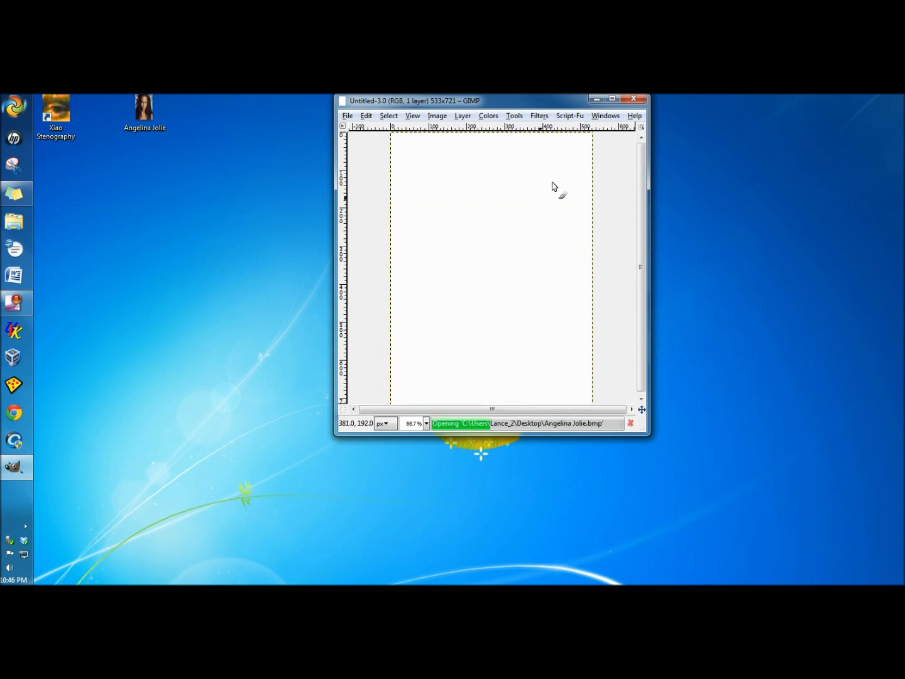
pyautogui.click(612, 99)
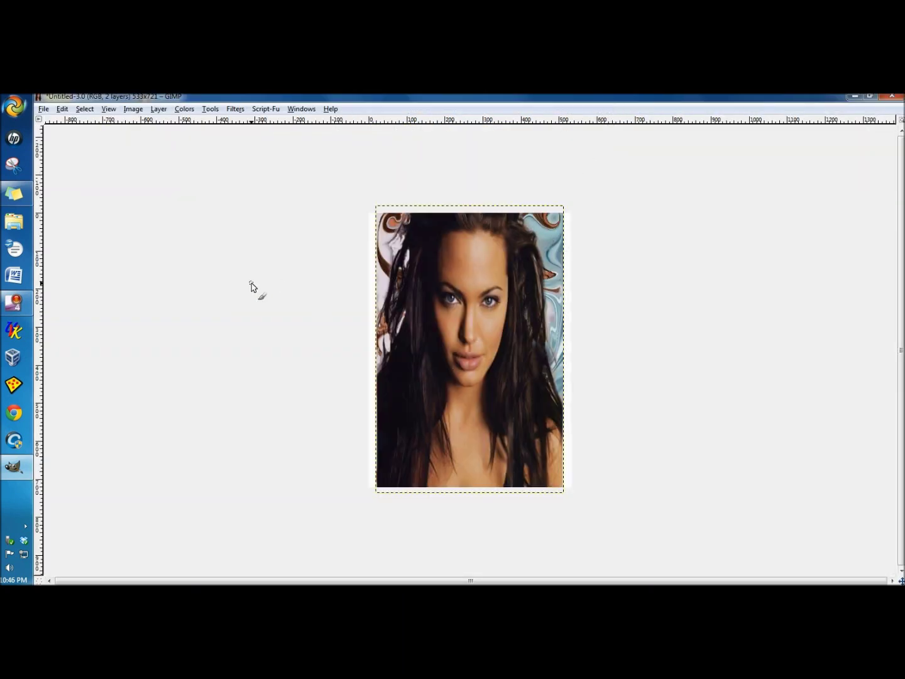
pyautogui.click(44, 110)
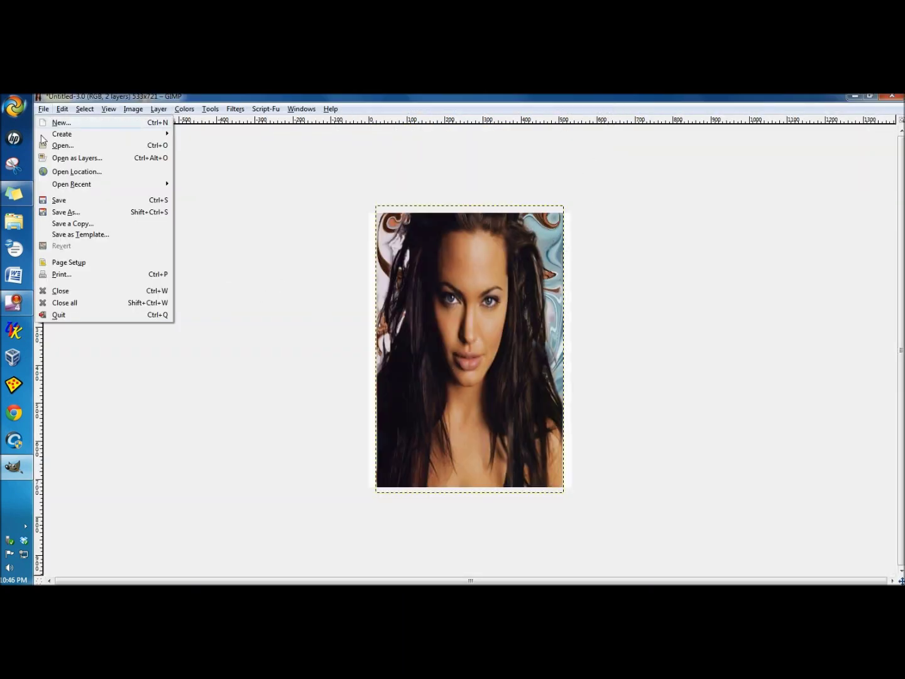
# - Save a copy named Hidden.bmp to the desktop as Windows BMP, exporting the layers
pyautogui.click(71, 223)
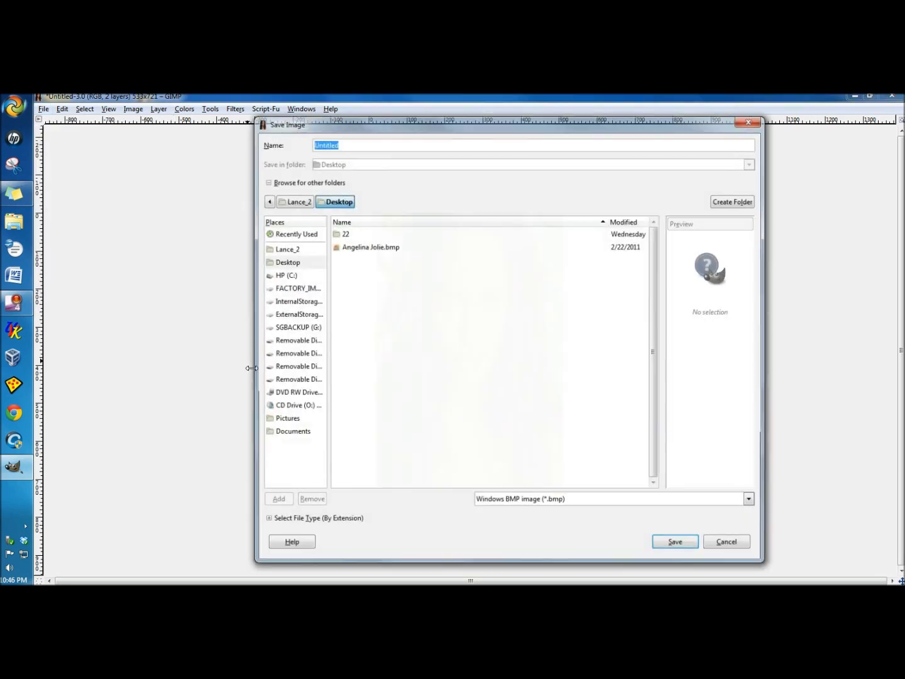
pyautogui.write('Hidden')
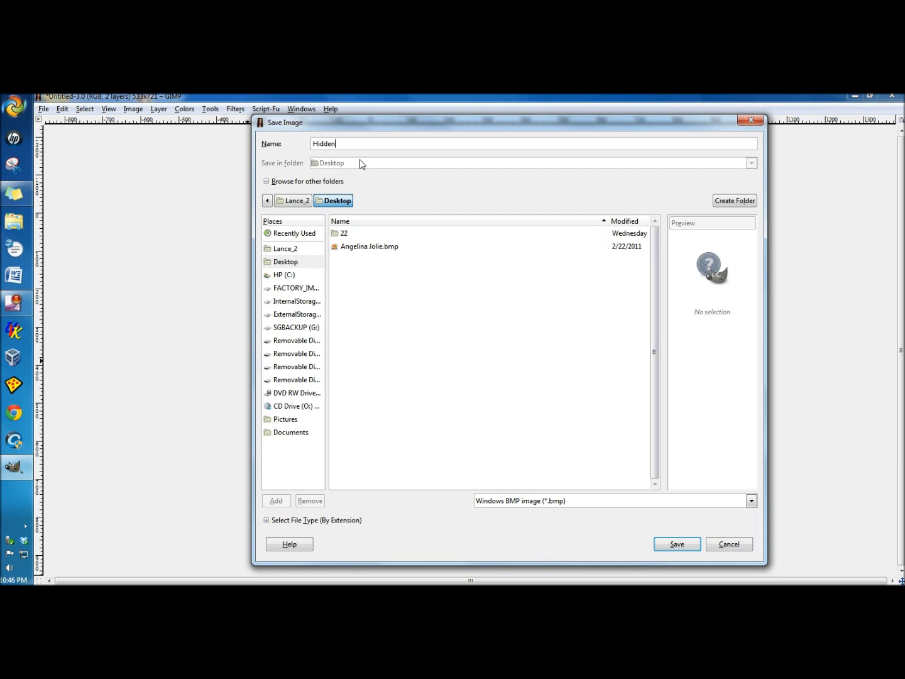
pyautogui.write('.bmp')
pyautogui.click(567, 501)
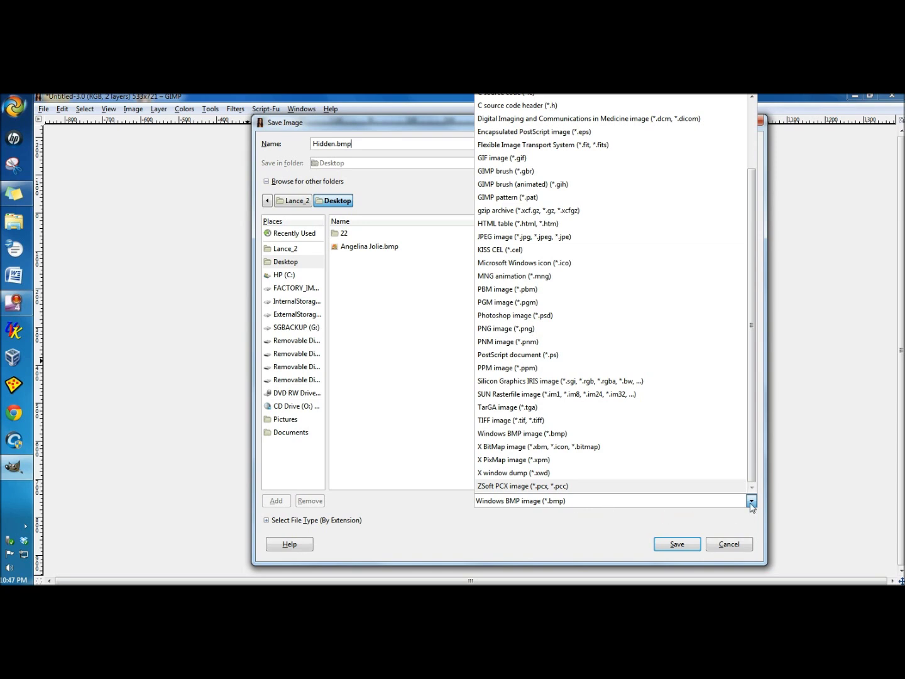
pyautogui.click(689, 524)
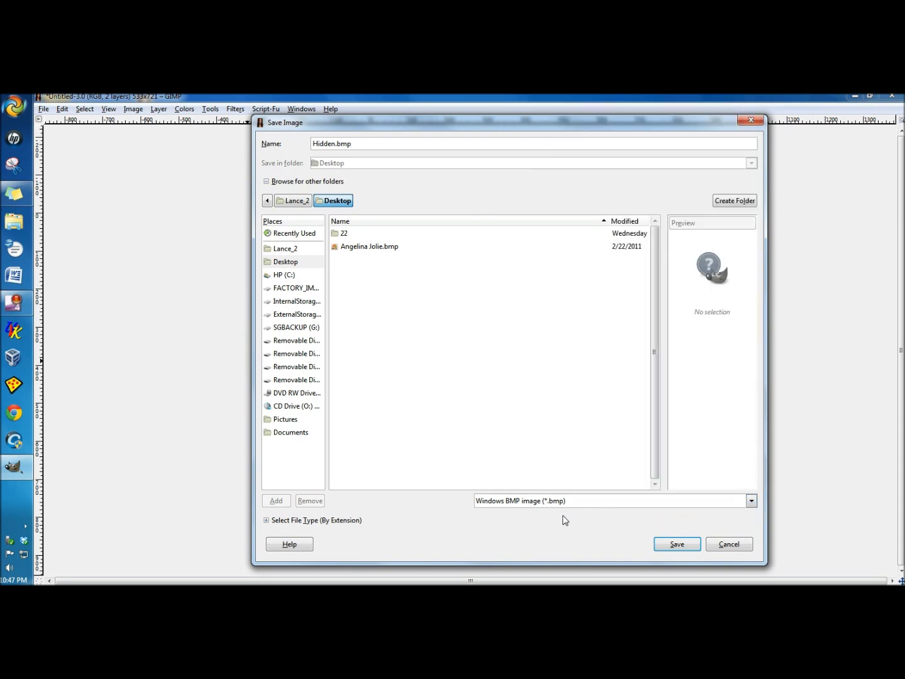
pyautogui.click(682, 551)
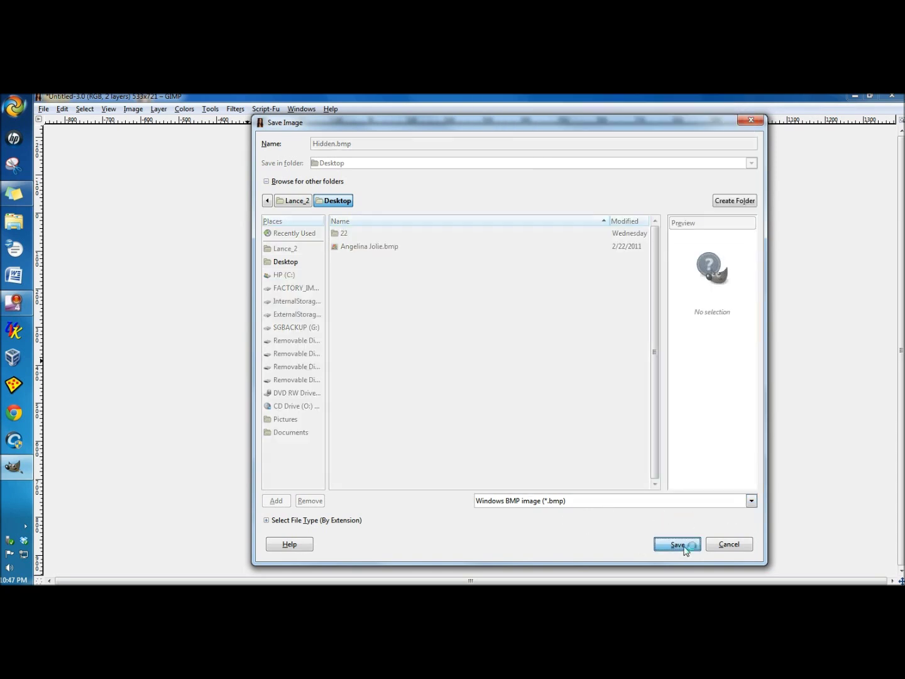
pyautogui.click(238, 280)
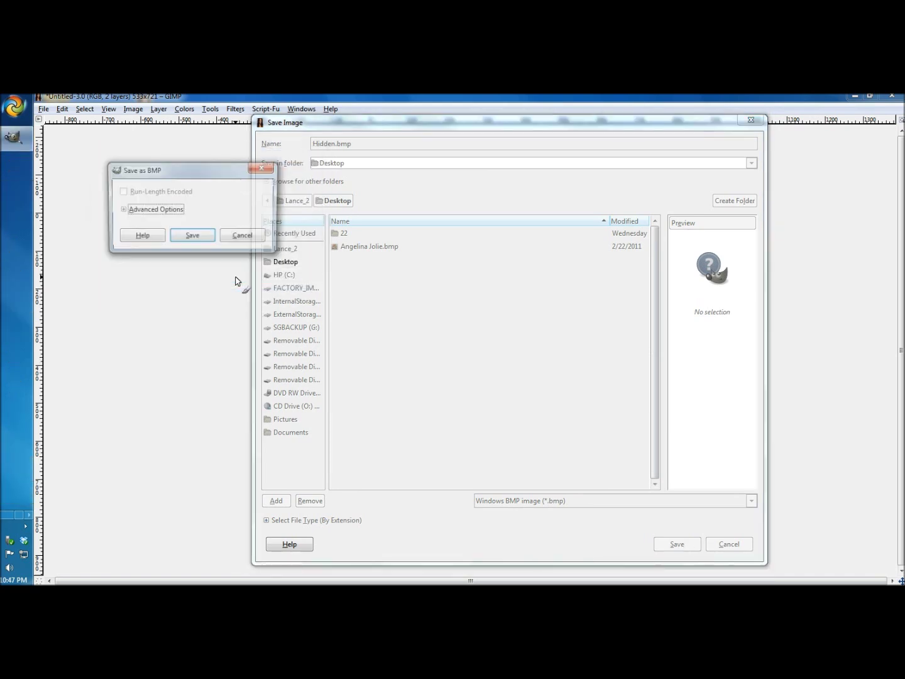
pyautogui.click(207, 242)
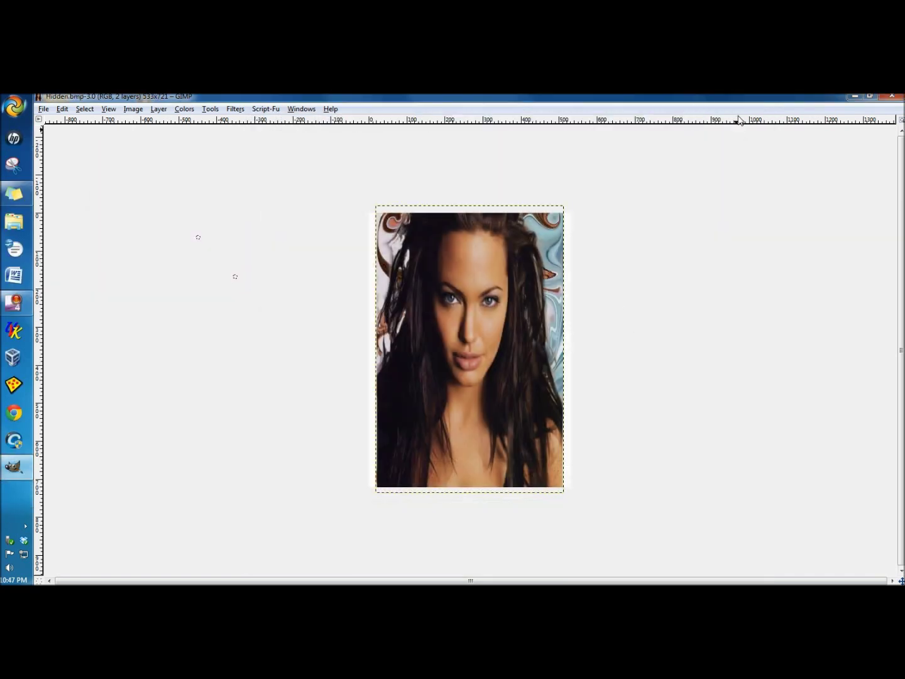
pyautogui.click(852, 97)
# - Move the Hidden icon into the top row and launch Notepad from Accessories
pyautogui.moveTo(55, 171); pyautogui.dragTo(325, 111)
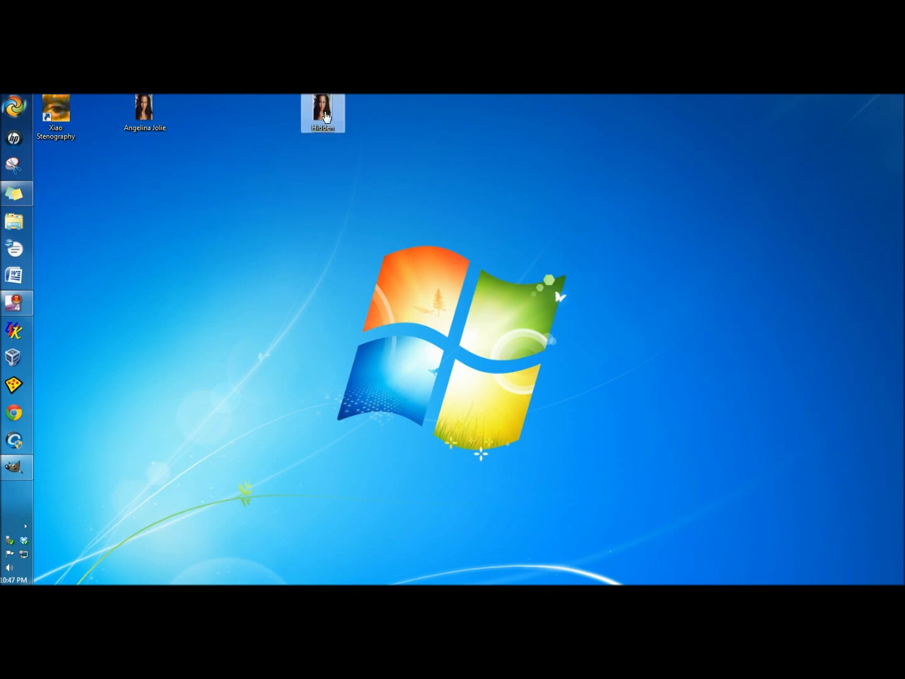
pyautogui.click(281, 203)
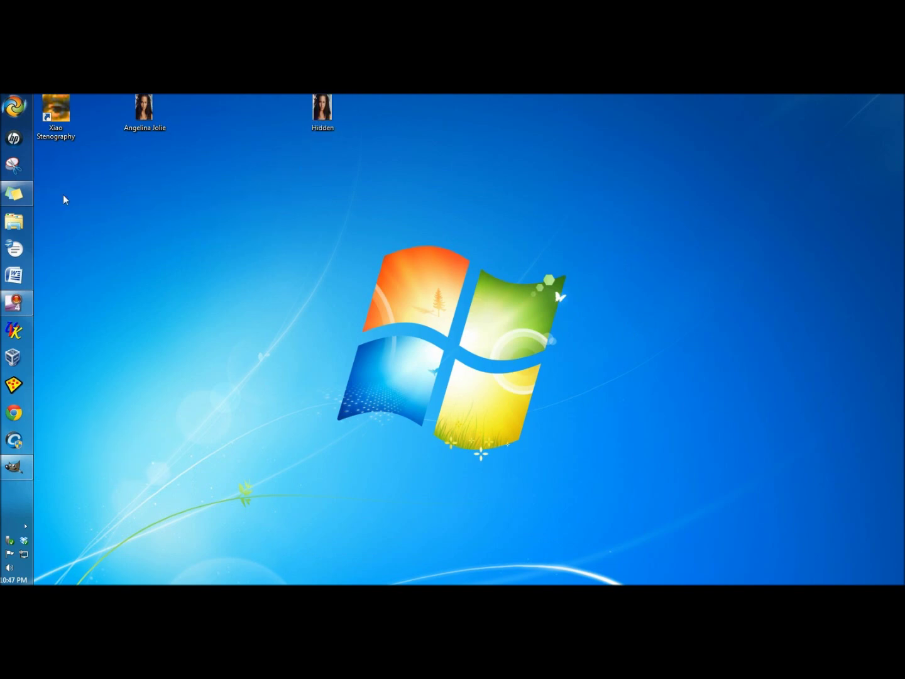
pyautogui.click(14, 106)
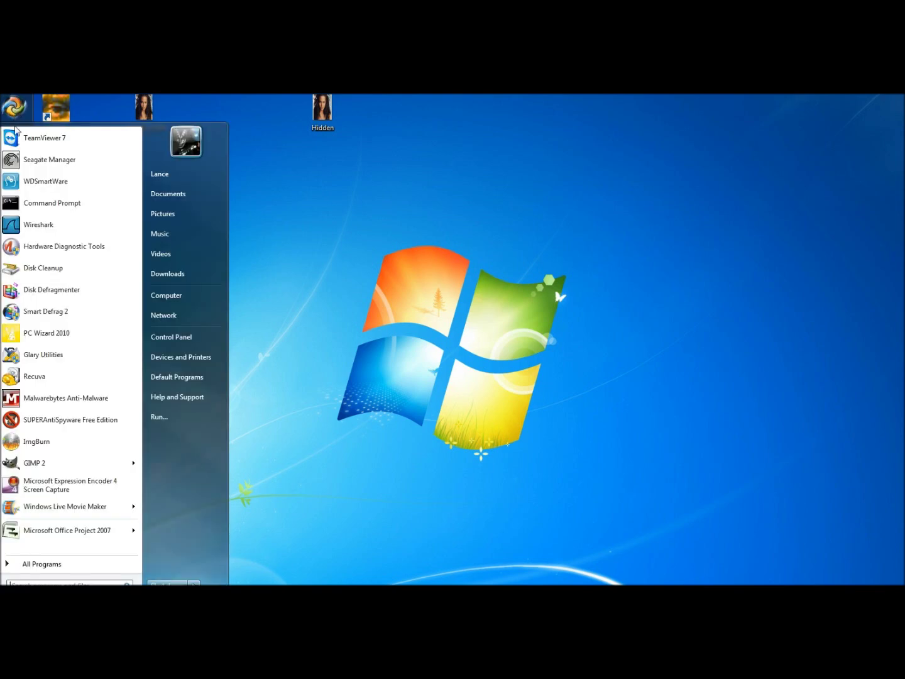
pyautogui.click(18, 564)
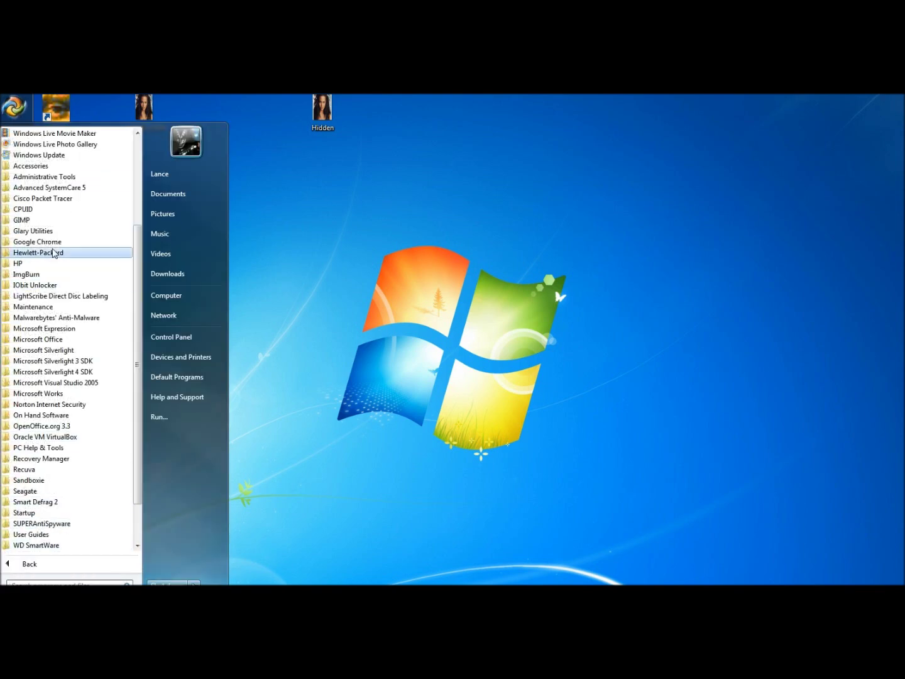
pyautogui.click(34, 167)
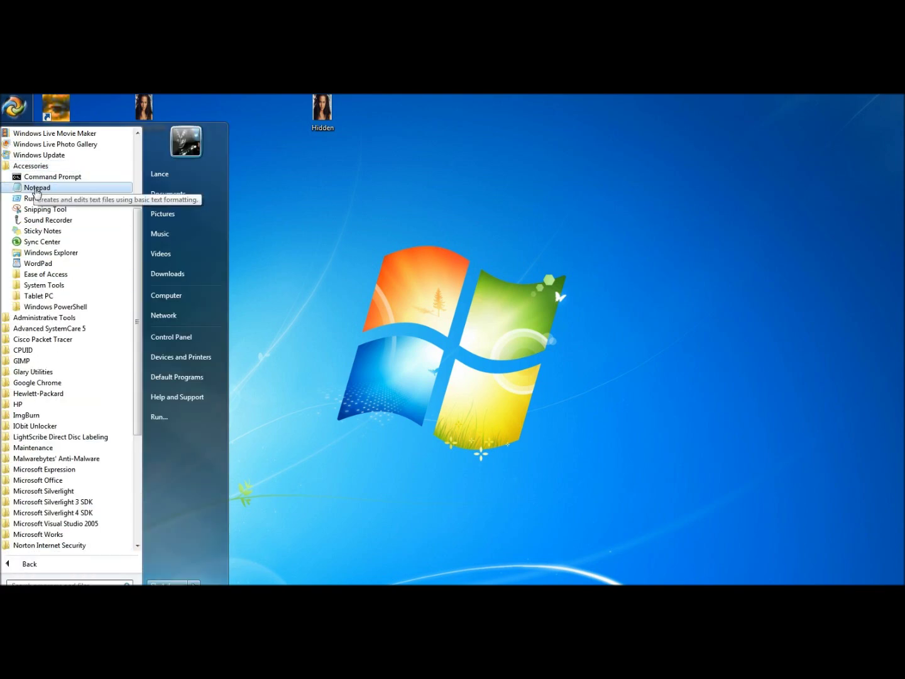
pyautogui.click(37, 189)
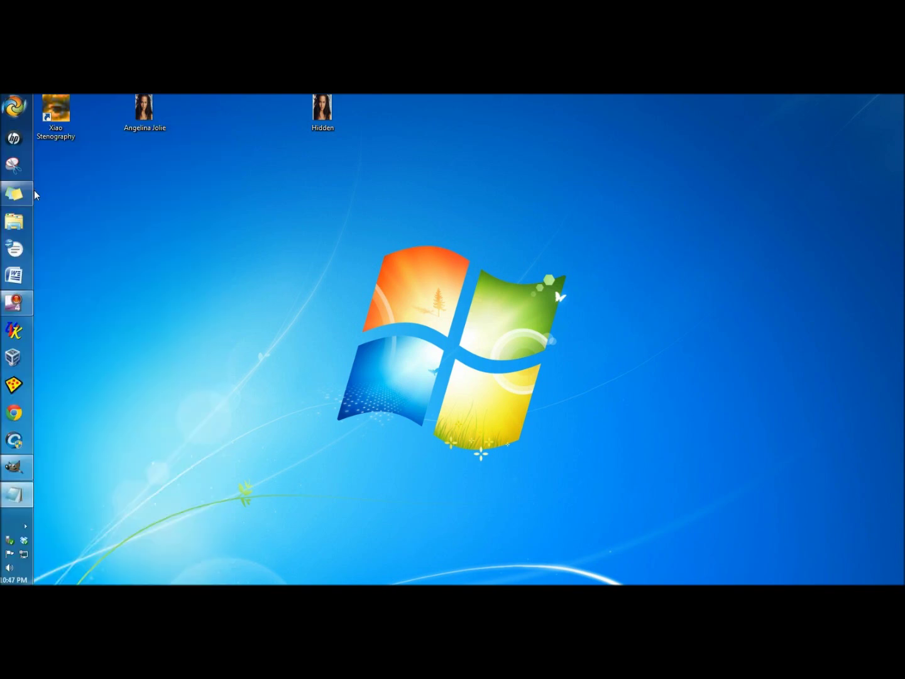
pyautogui.moveTo(401, 183); pyautogui.dragTo(451, 146)
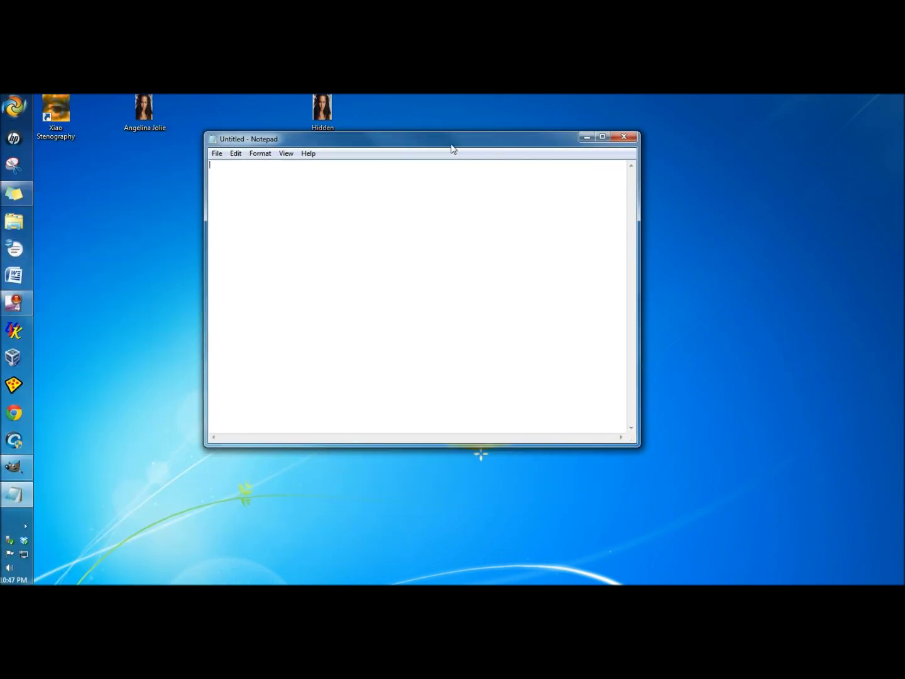
# - Write 'This is a secret message.' and save it to the desktop as Hide Me
pyautogui.write('This is a secret message.')
pyautogui.click(217, 155)
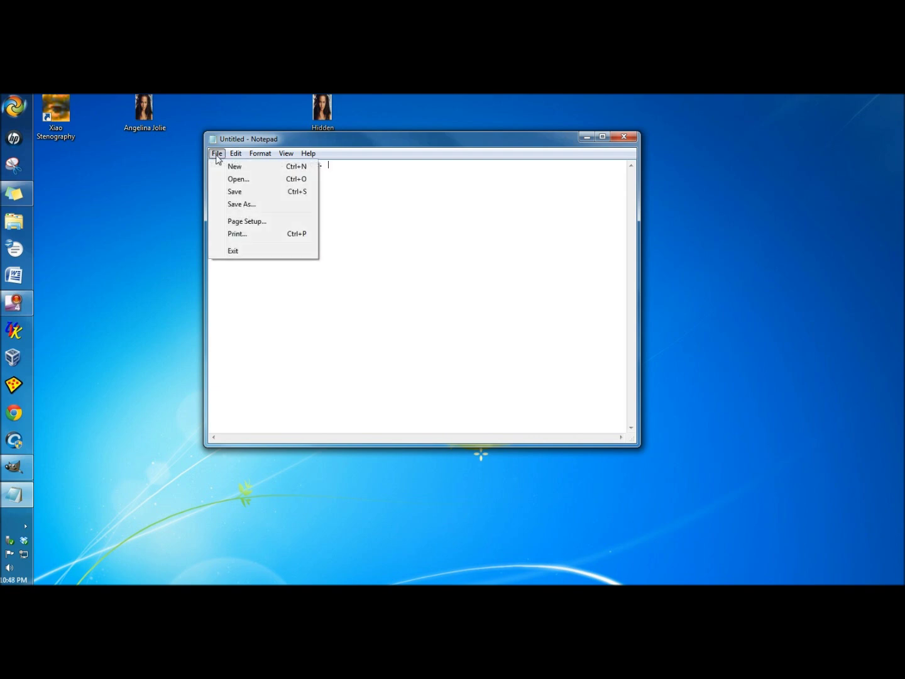
pyautogui.click(235, 207)
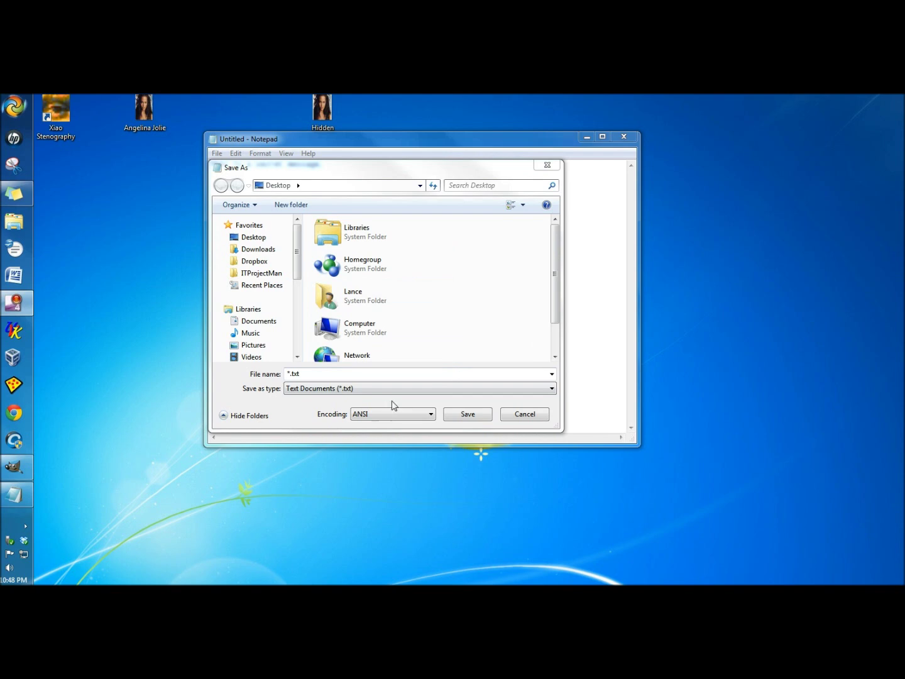
pyautogui.click(319, 376)
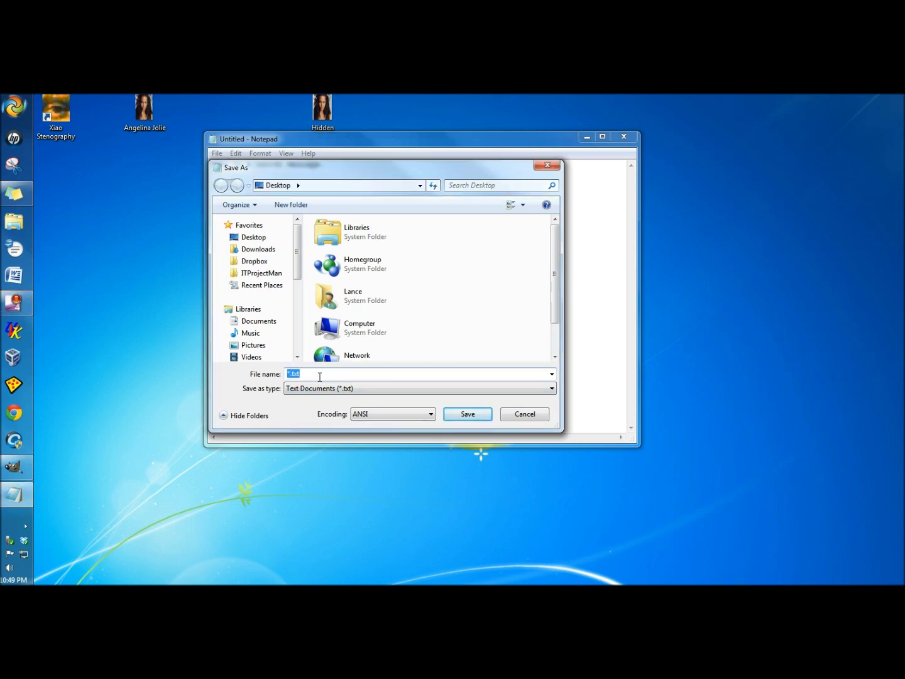
pyautogui.write('Hide Me')
pyautogui.click(466, 414)
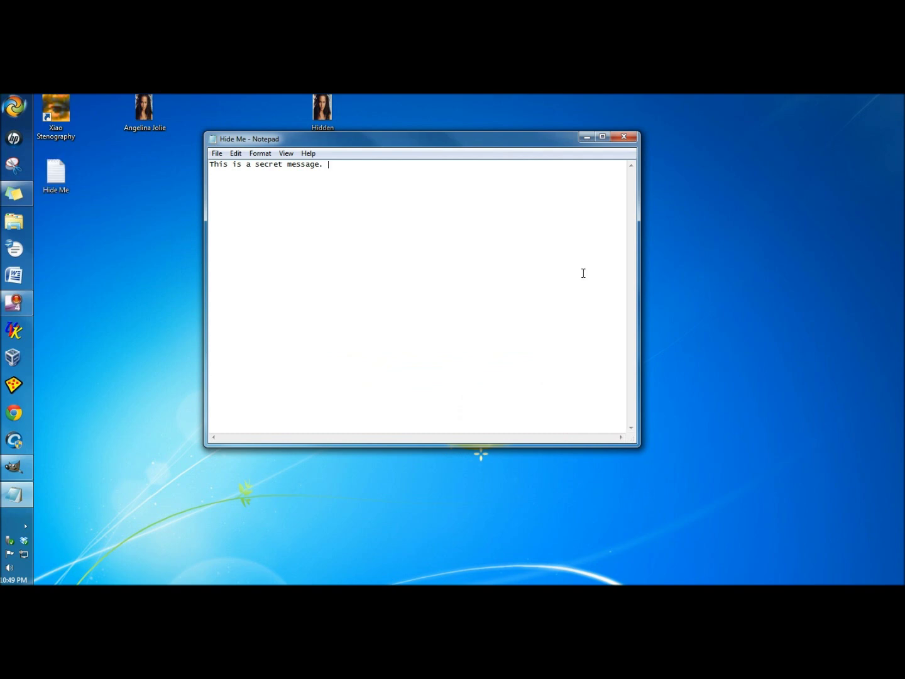
# - Close Notepad, place Hide Me beside Hidden, and start Xiao Steganography's add-file wizard
pyautogui.click(625, 136)
pyautogui.moveTo(56, 173); pyautogui.dragTo(104, 189)
pyautogui.moveTo(256, 213); pyautogui.dragTo(392, 111)
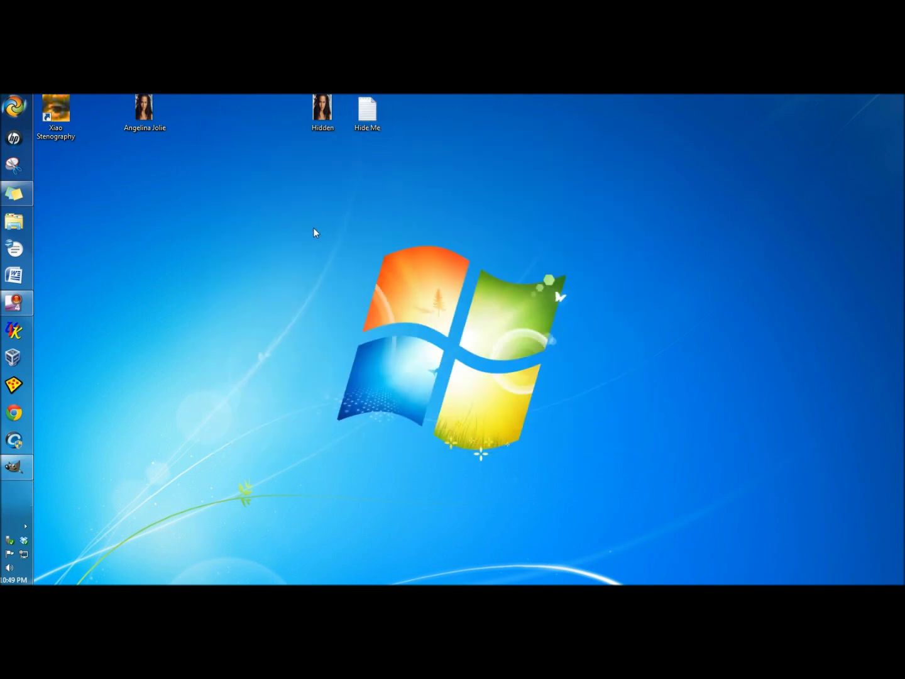
pyautogui.doubleClick(55, 111)
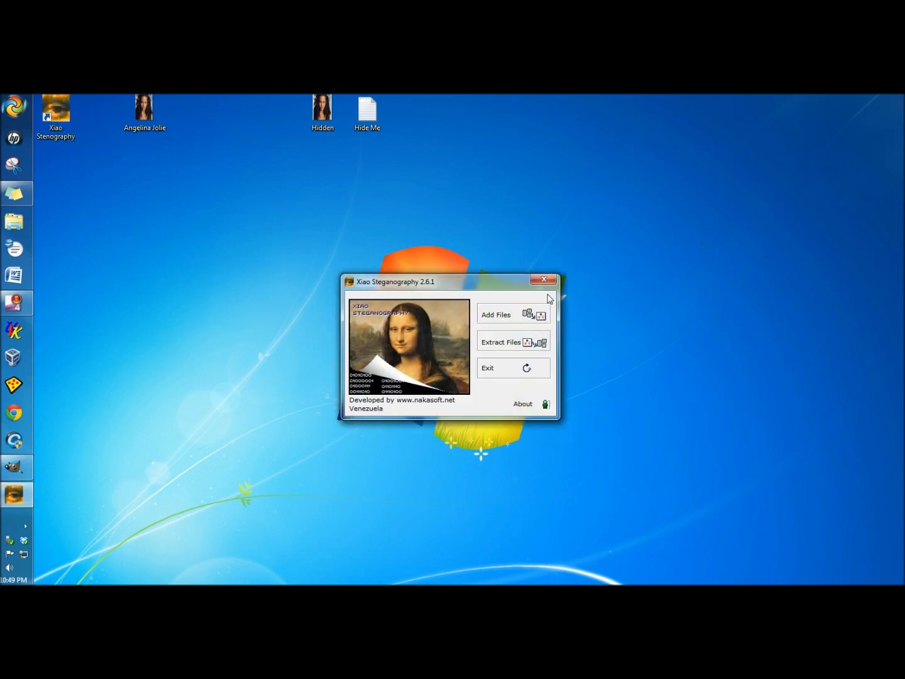
pyautogui.click(497, 319)
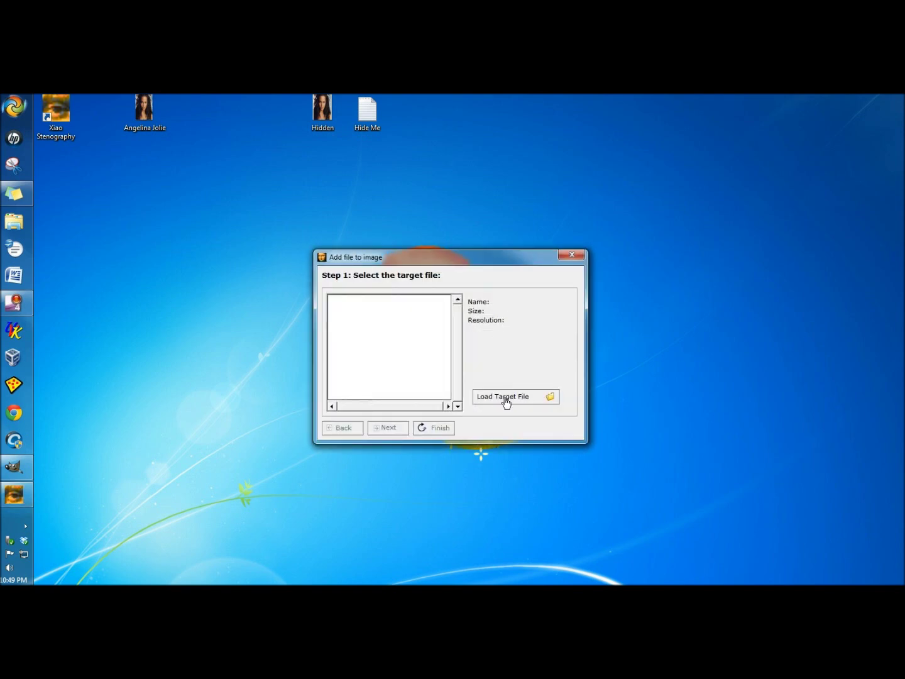
# - Load Hidden.bmp from the Desktop as the carrier target image
pyautogui.click(506, 397)
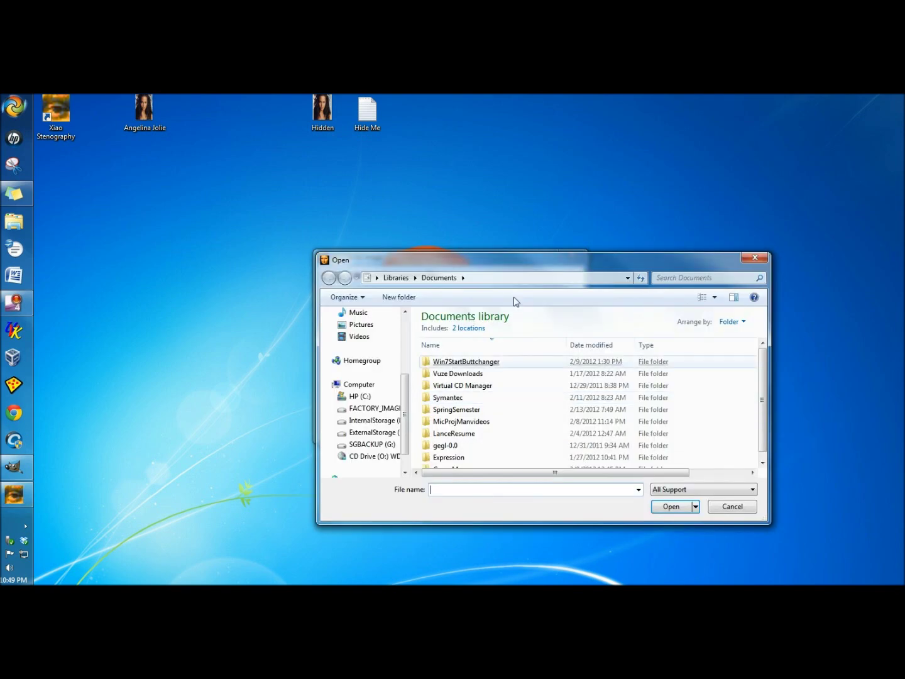
pyautogui.scroll(3, 386, 207)
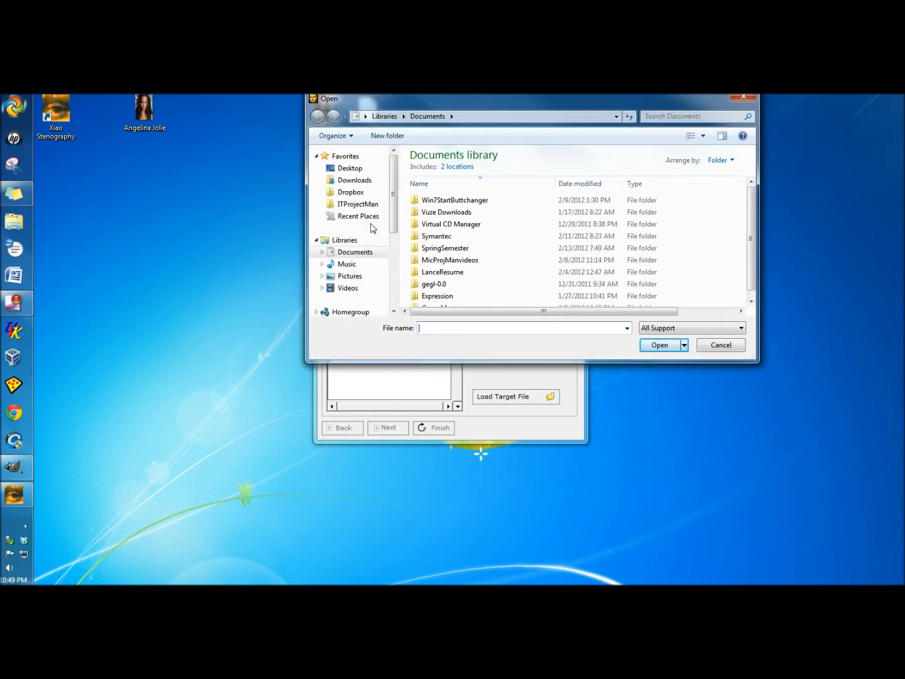
pyautogui.click(349, 167)
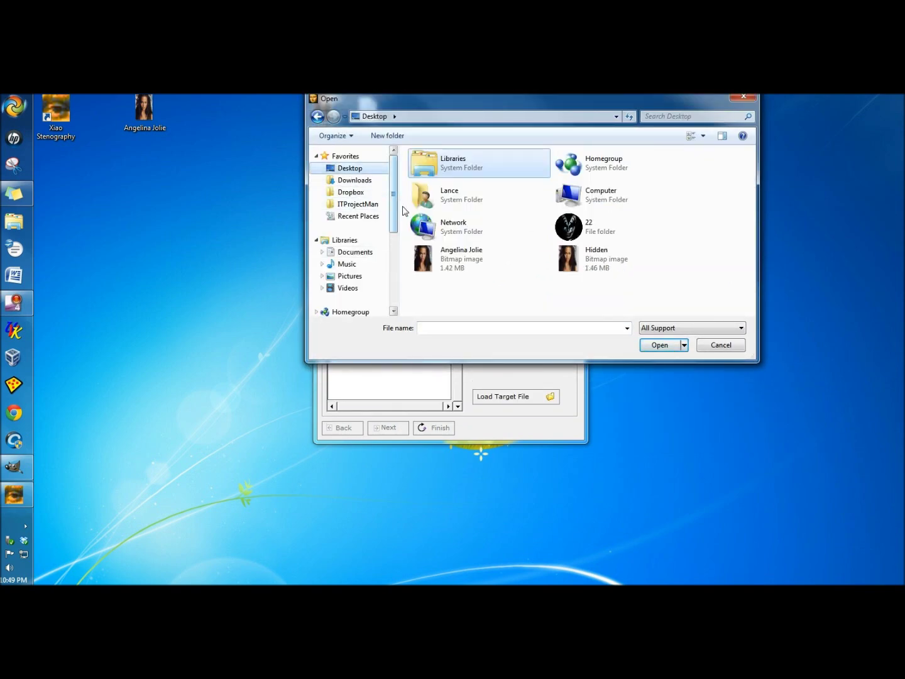
pyautogui.click(602, 263)
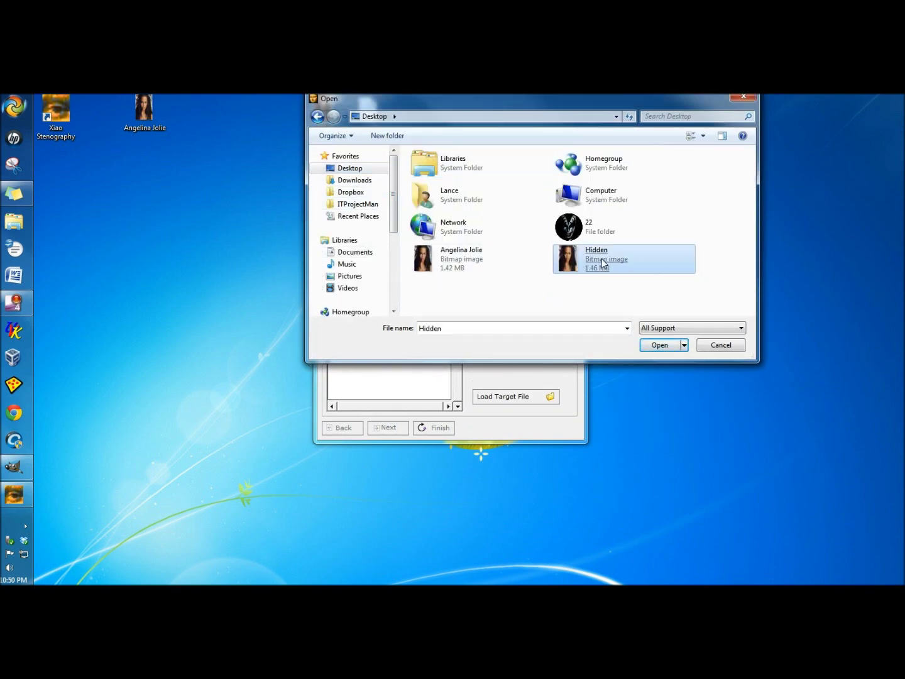
pyautogui.doubleClick(602, 263)
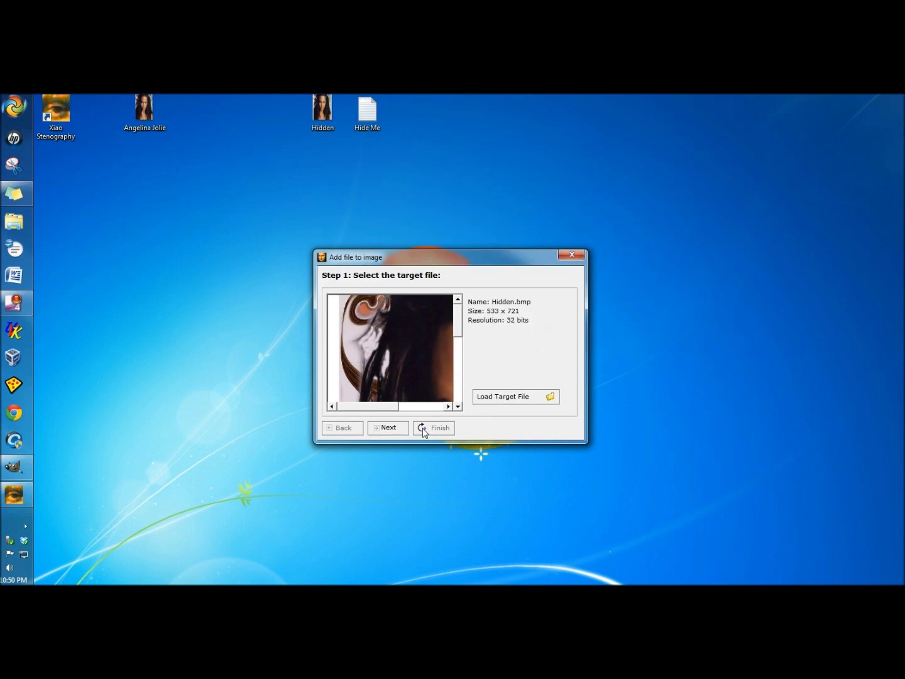
pyautogui.click(385, 430)
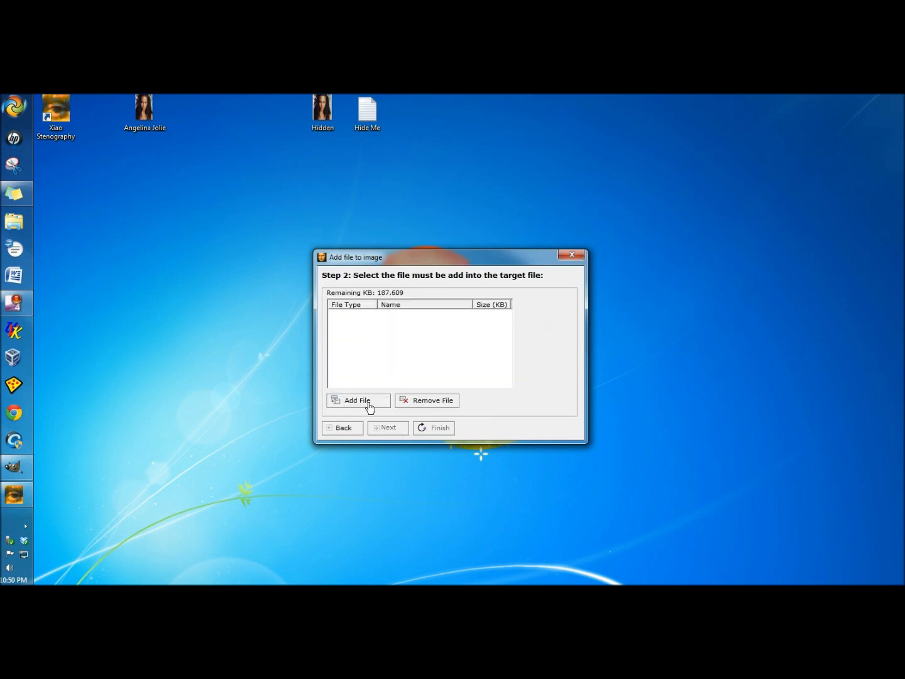
# - Add the Hide Me text file as the file to hide
pyautogui.click(369, 407)
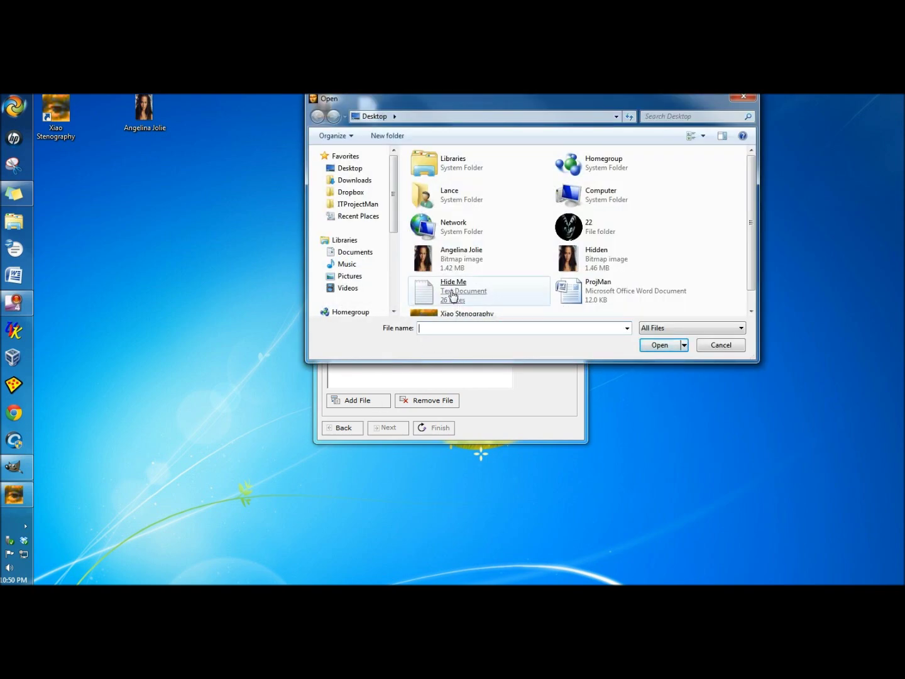
pyautogui.doubleClick(450, 293)
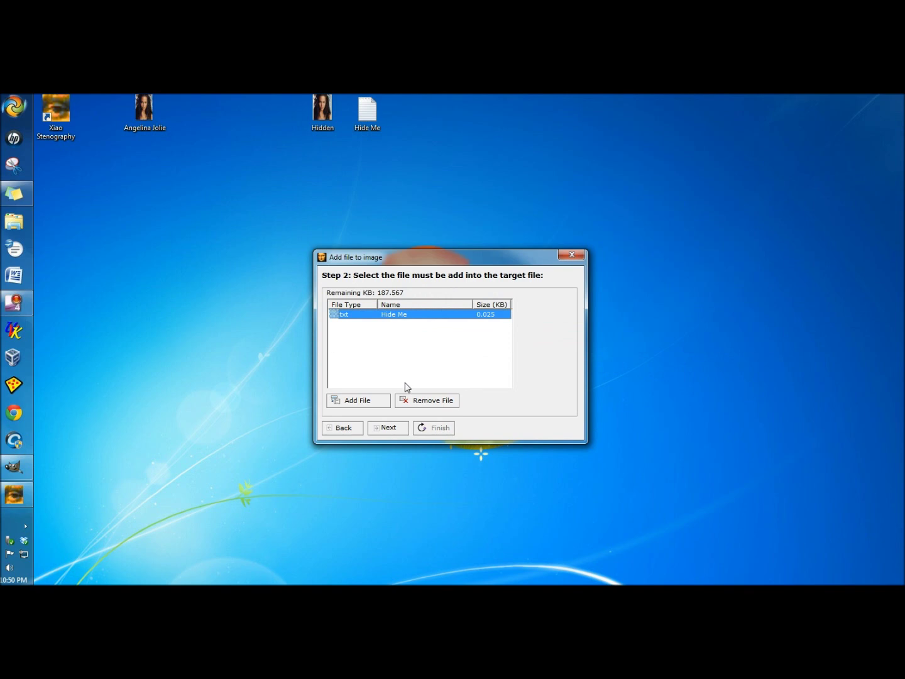
pyautogui.click(388, 430)
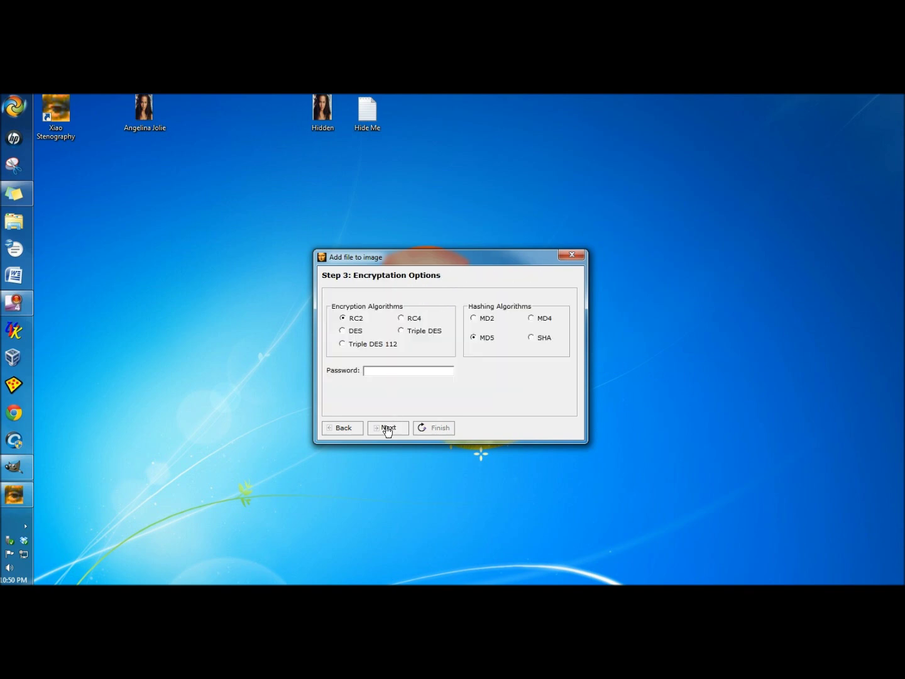
# - Protect the embedded Hide Me file with a password and save the combined image as Hidden
pyautogui.click(381, 368)
pyautogui.write('***')
pyautogui.click(387, 427)
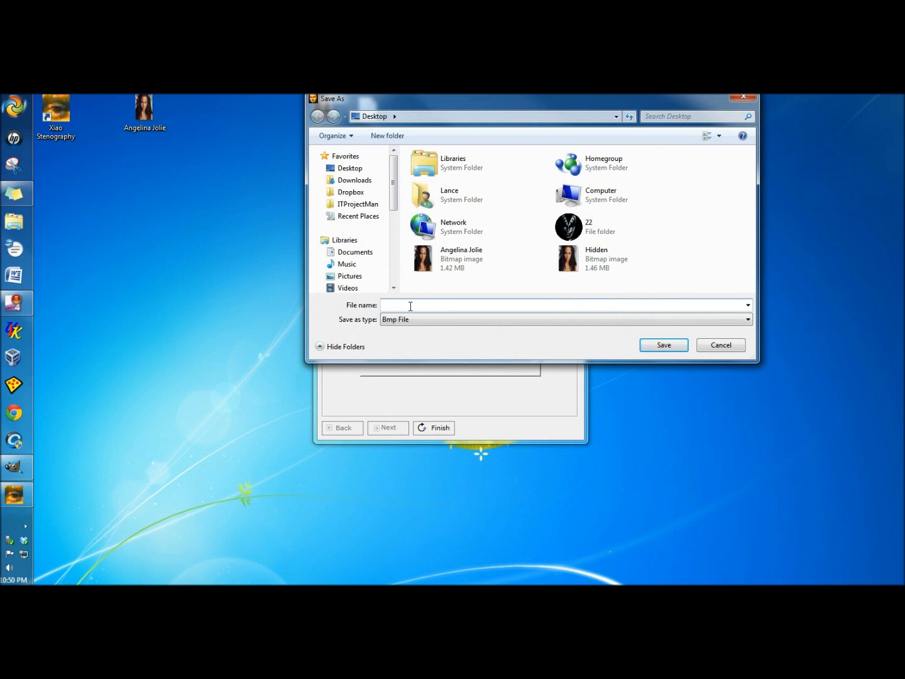
pyautogui.write('Hidden')
pyautogui.click(661, 346)
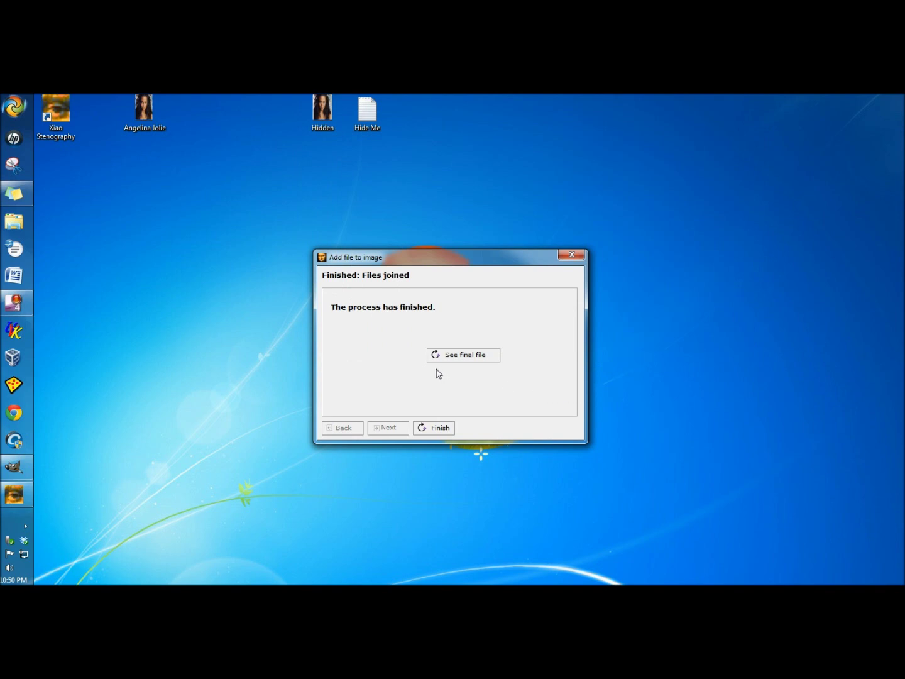
pyautogui.click(439, 428)
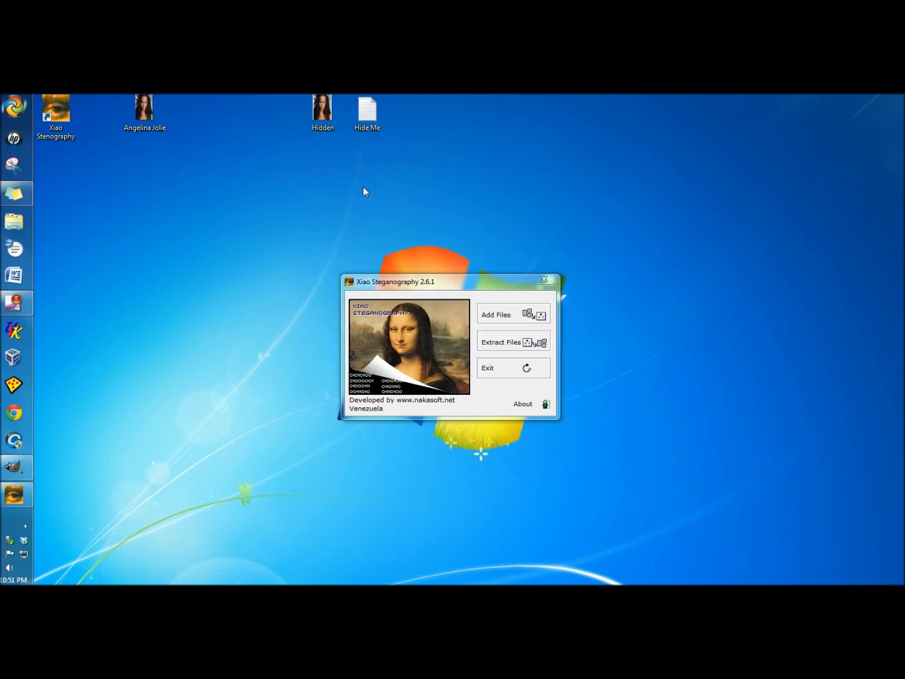
# - Delete the original Hide Me file from the desktop to the Recycle Bin
pyautogui.rightClick(367, 108)
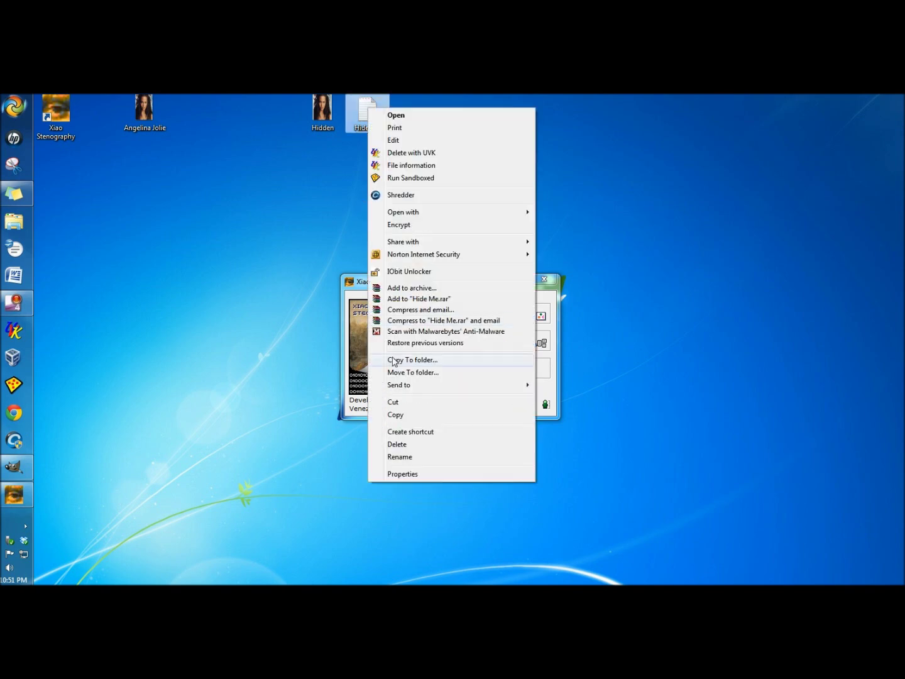
pyautogui.click(411, 444)
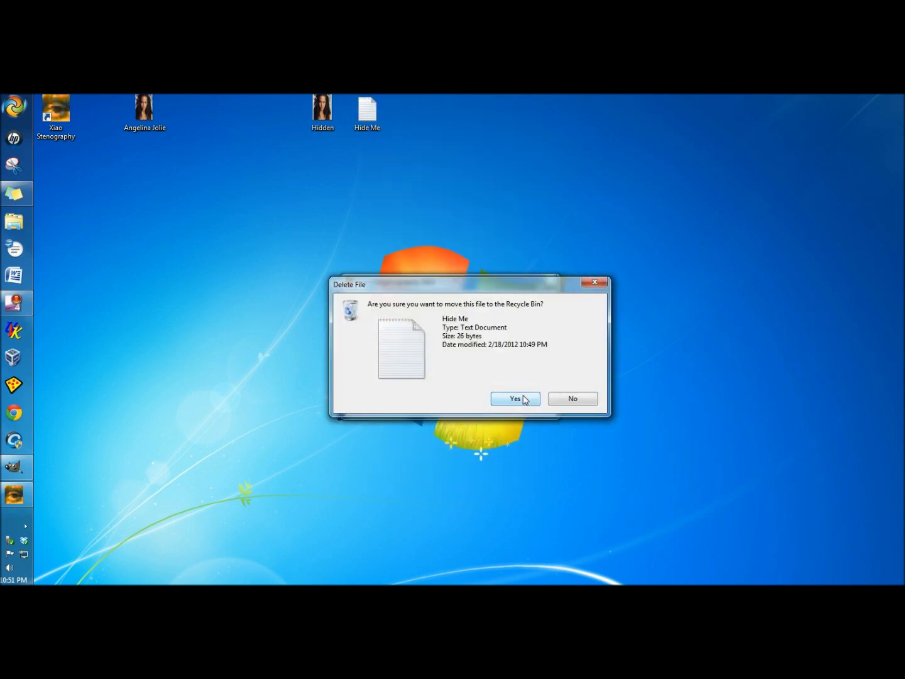
pyautogui.click(525, 400)
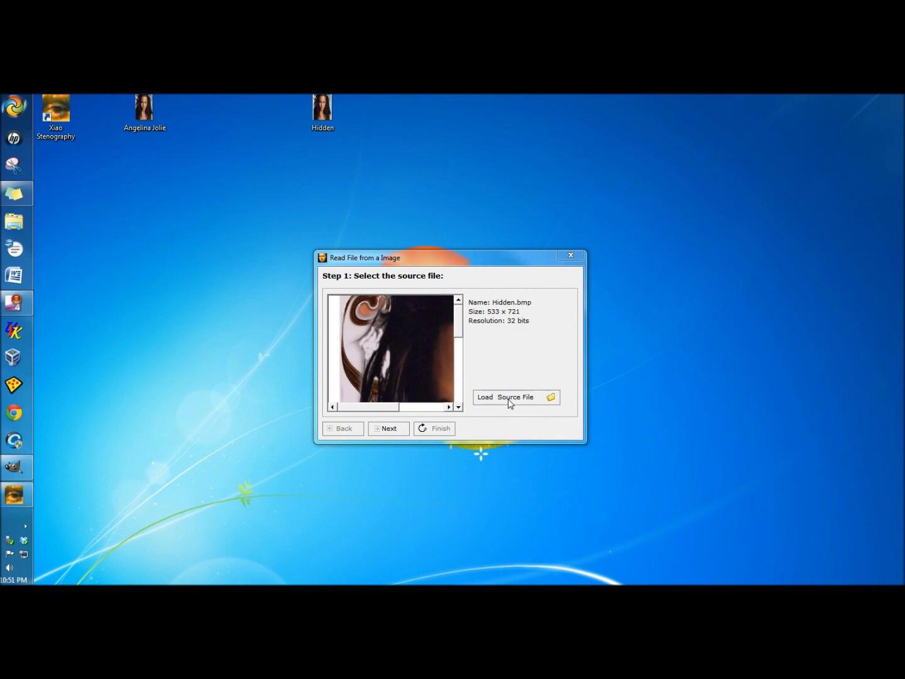
# - Load Hidden.bmp as the source image and enter its unlock password
pyautogui.click(509, 403)
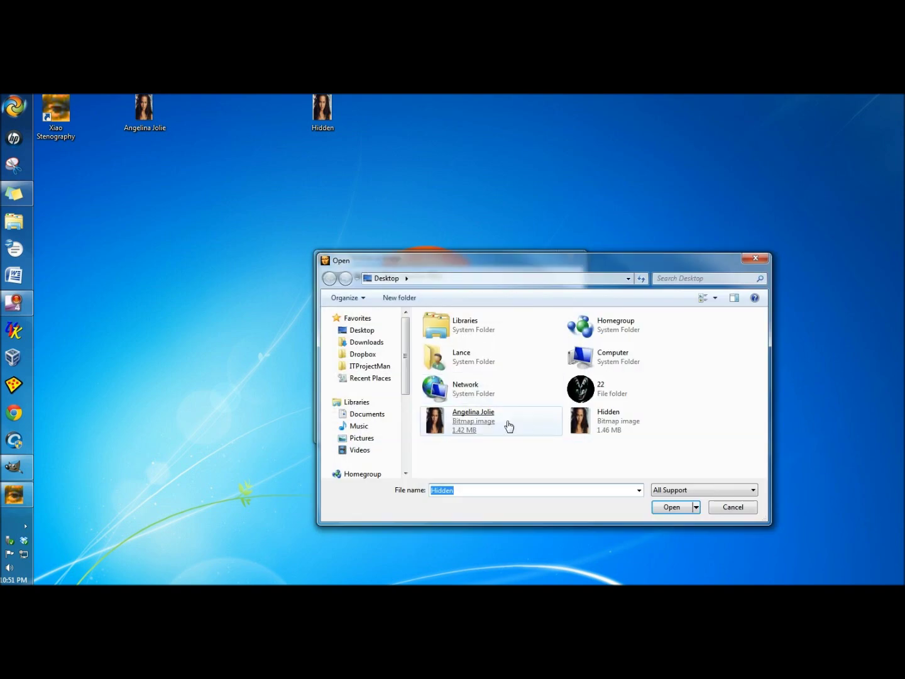
pyautogui.doubleClick(608, 427)
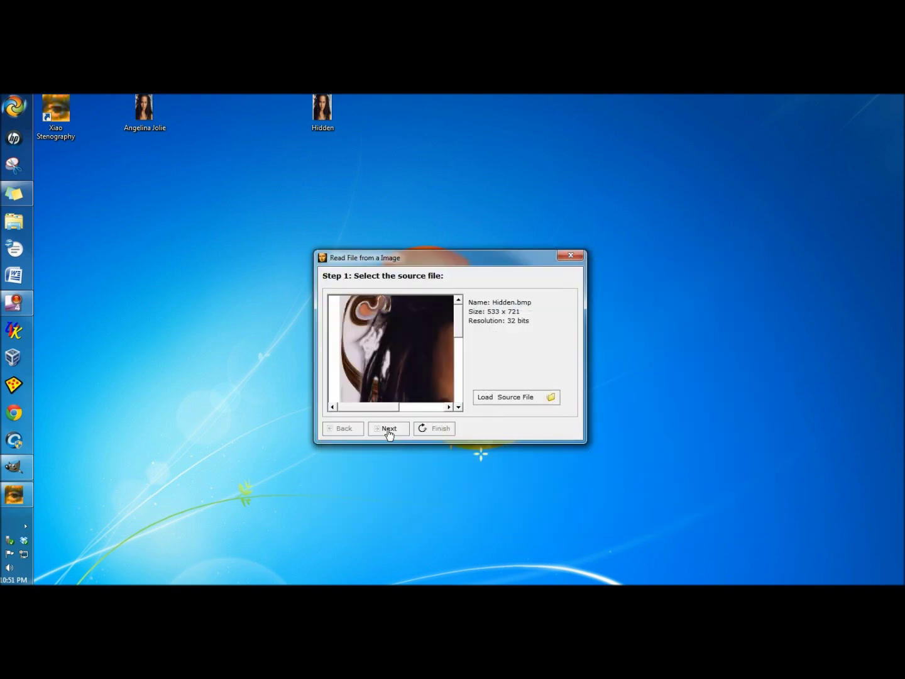
pyautogui.click(388, 431)
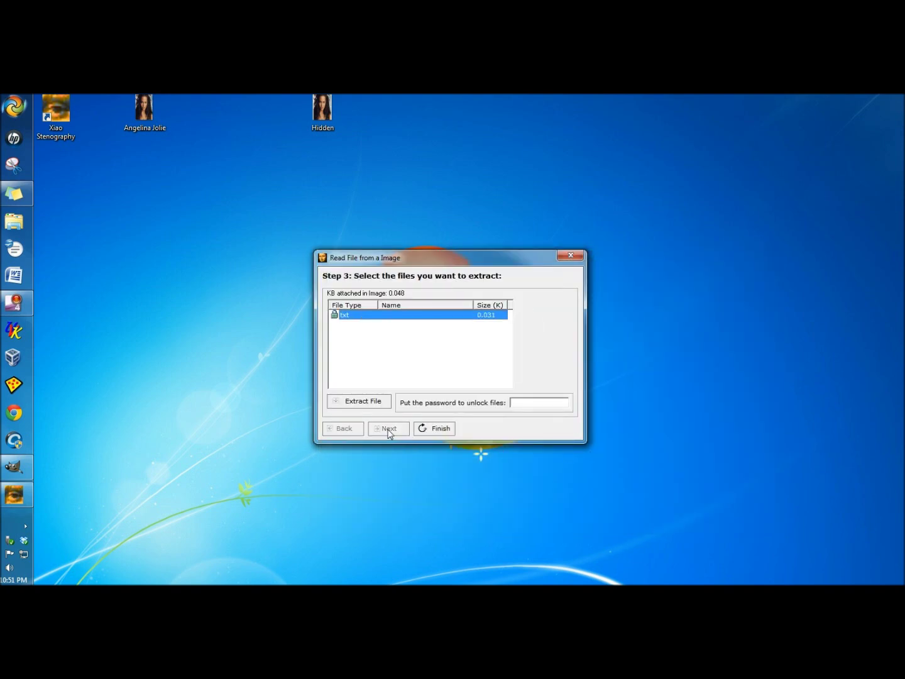
pyautogui.click(514, 402)
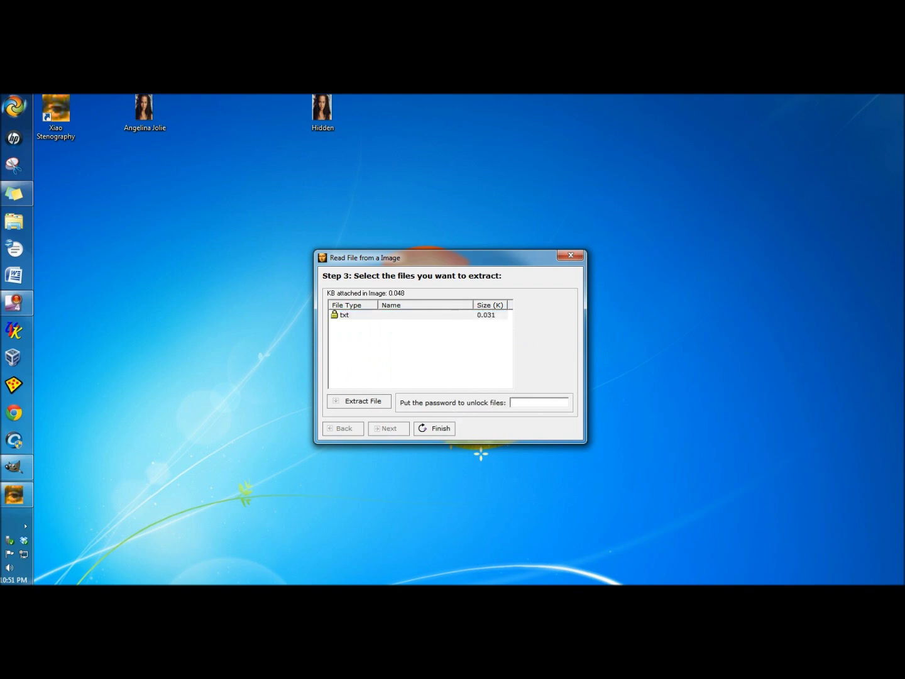
pyautogui.write('***')
# - Extract the hidden text file to the desktop as hide me, placing it beside Hidden
pyautogui.click(356, 404)
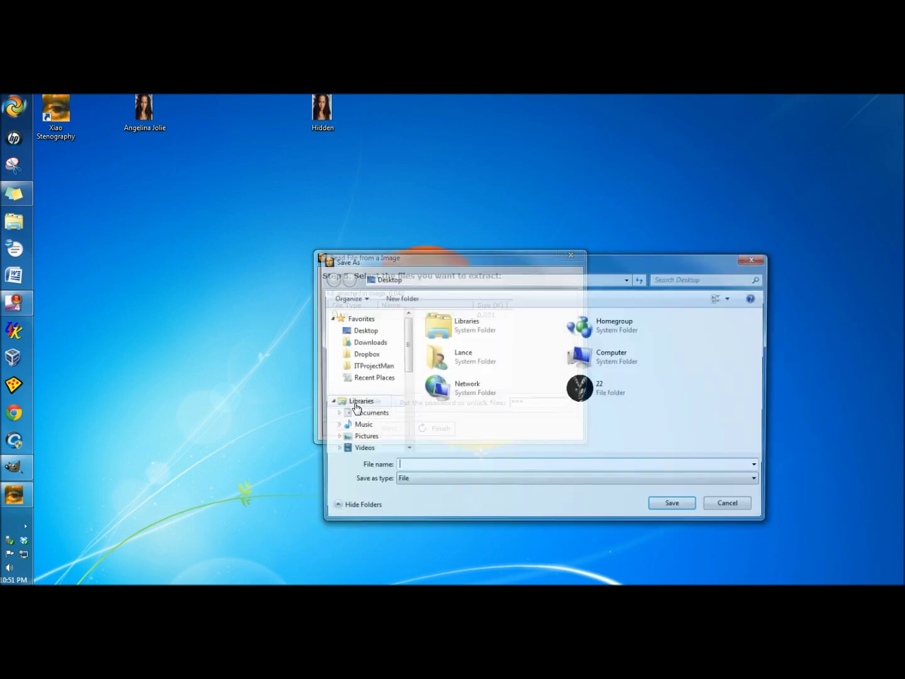
pyautogui.write('hide me')
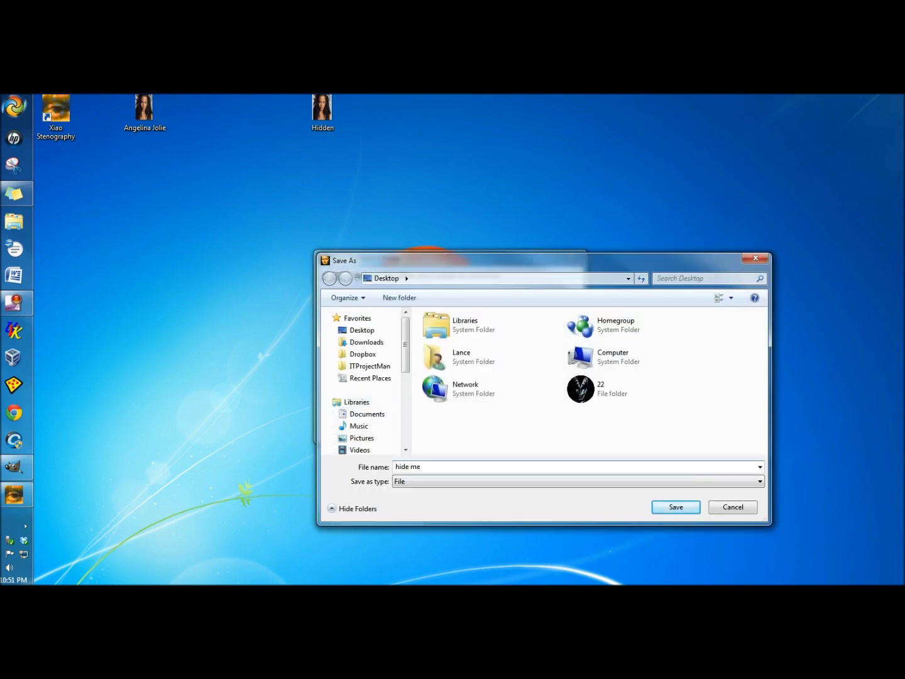
pyautogui.click(664, 512)
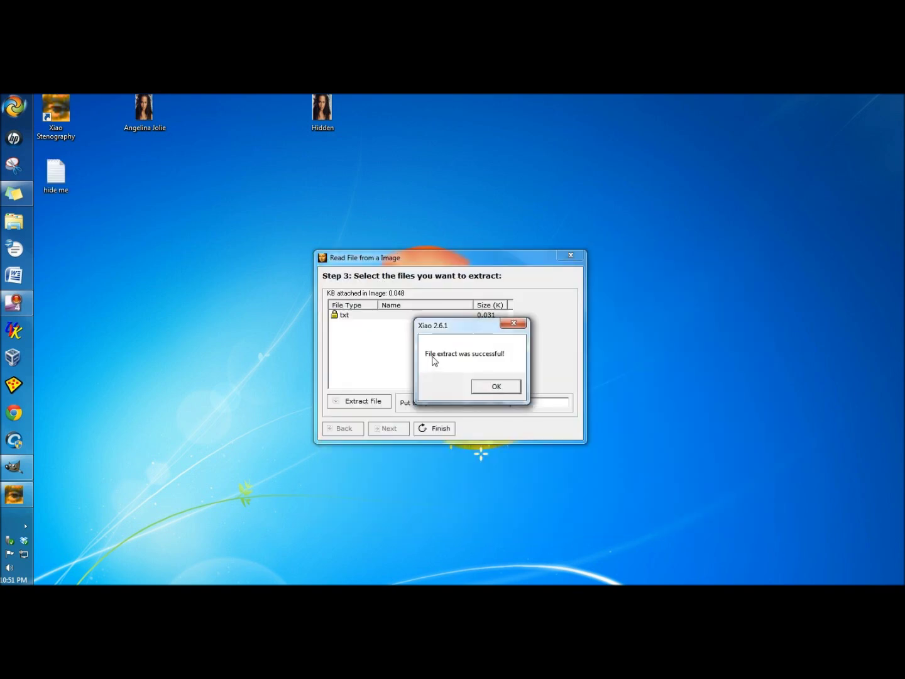
pyautogui.click(505, 387)
pyautogui.moveTo(56, 173); pyautogui.dragTo(357, 127)
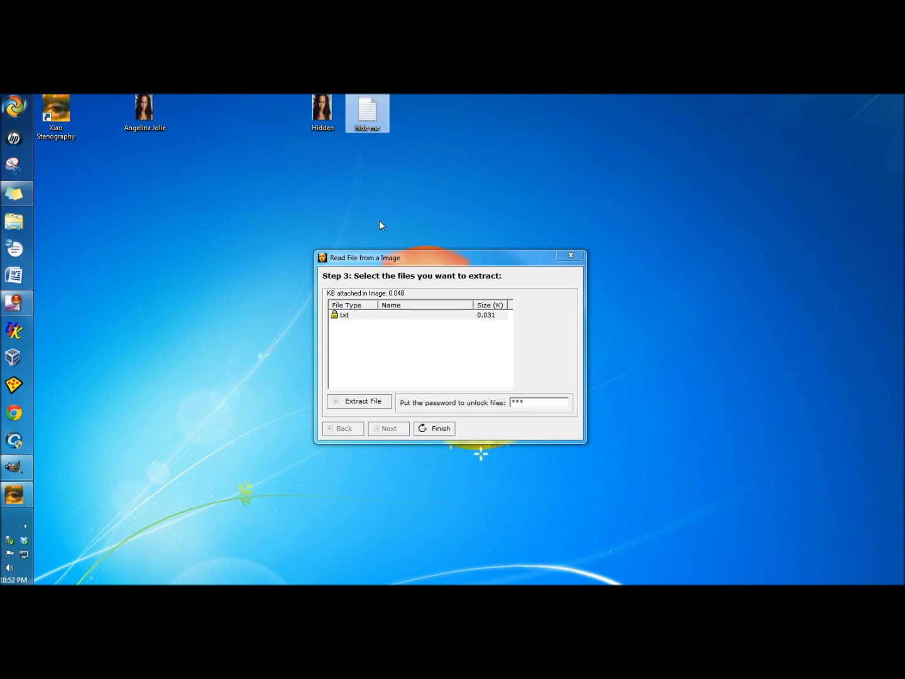
# - Select the Hidden image on the desktop and close the Read File wizard
pyautogui.press('Left')
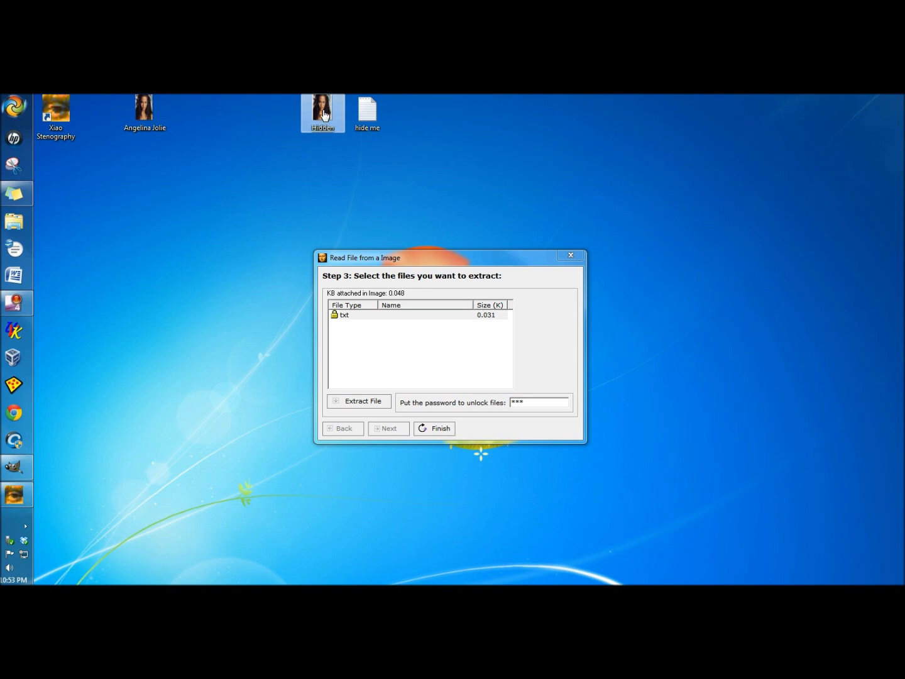
pyautogui.moveTo(324, 115)
pyautogui.click(434, 427)
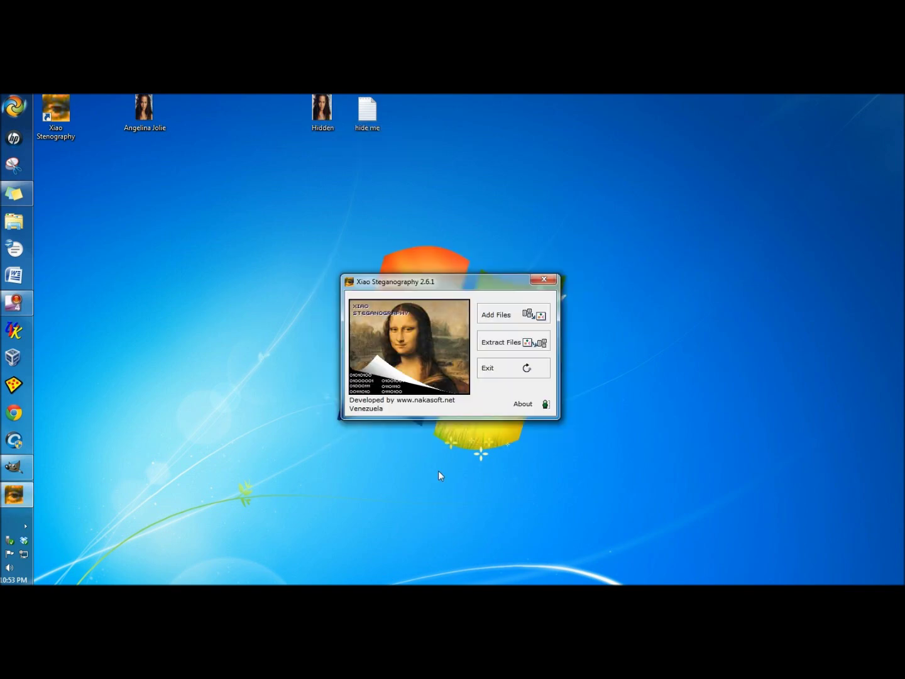